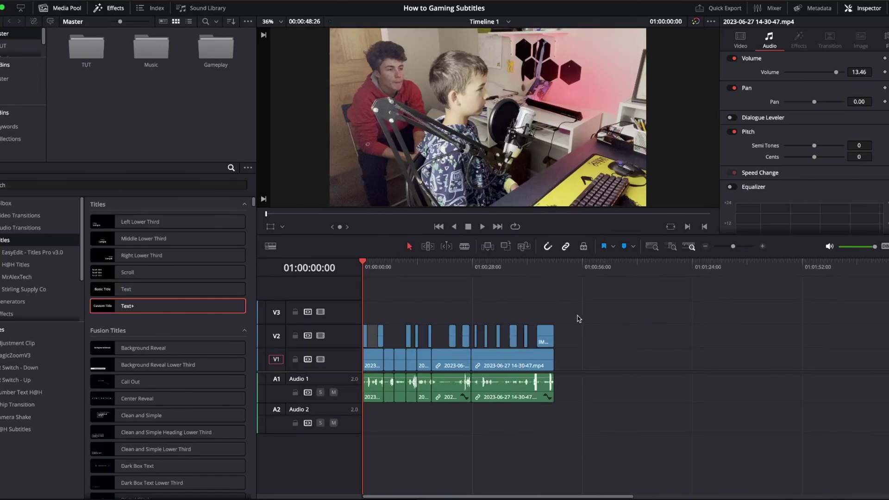
Step: Rename the V3 video track to 'Subtitle Track'
{"action": "scroll", "coordinate": [551, 316], "scroll_direction": "up", "scroll_amount": 2}
{"action": "scroll", "coordinate": [474, 311], "scroll_direction": "up", "scroll_amount": 3, "text": "shift"}
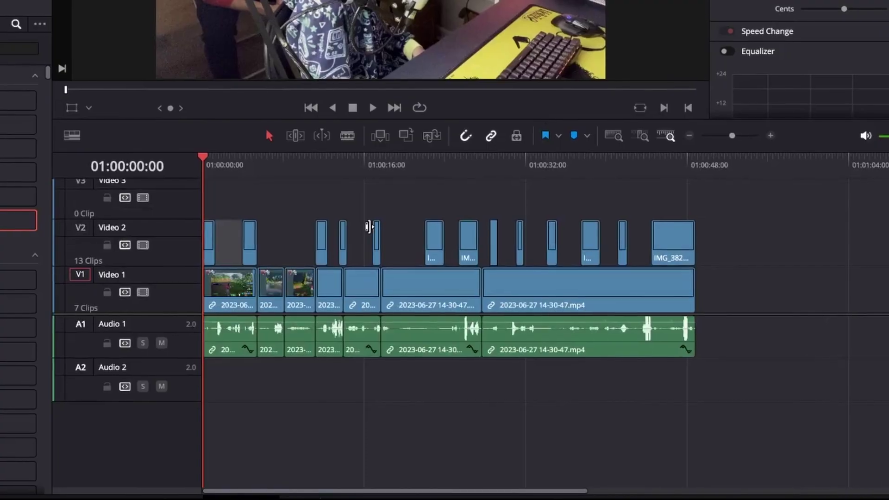
{"action": "scroll", "coordinate": [369, 229], "scroll_direction": "up", "scroll_amount": 3}
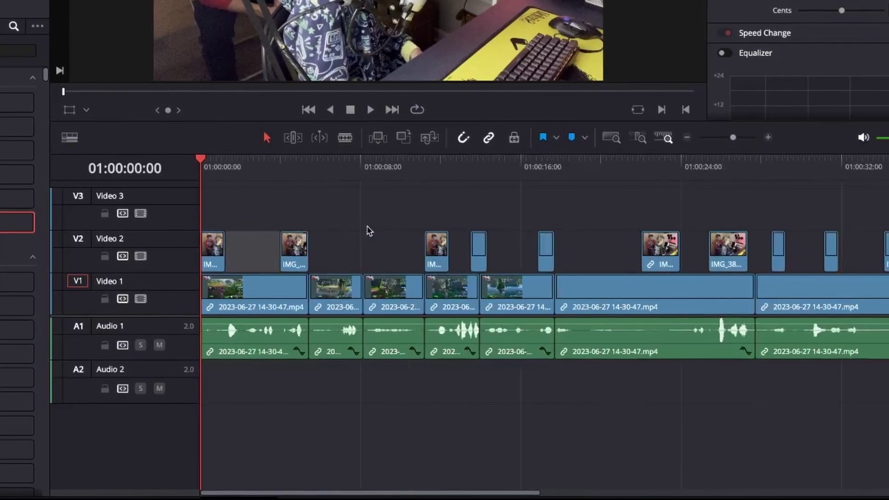
{"action": "scroll", "coordinate": [376, 226], "scroll_direction": "down", "scroll_amount": 2}
{"action": "scroll", "coordinate": [375, 225], "scroll_direction": "up", "scroll_amount": 4}
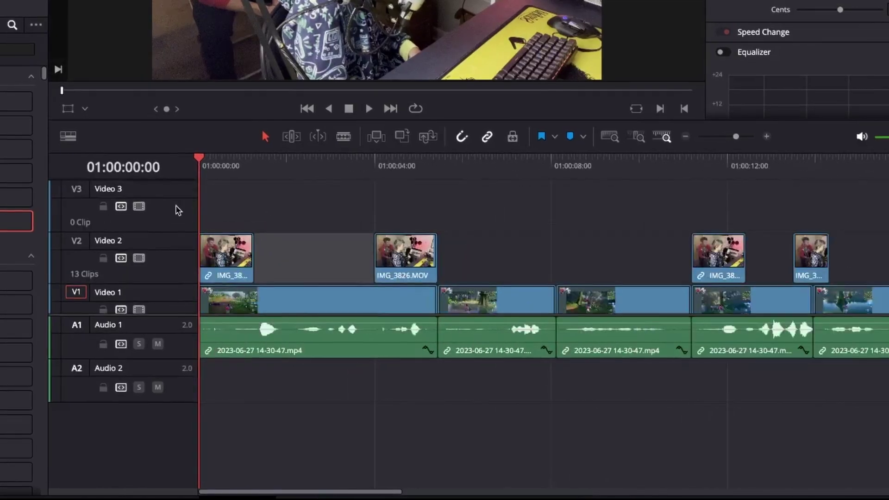
{"action": "right_click", "coordinate": [177, 194]}
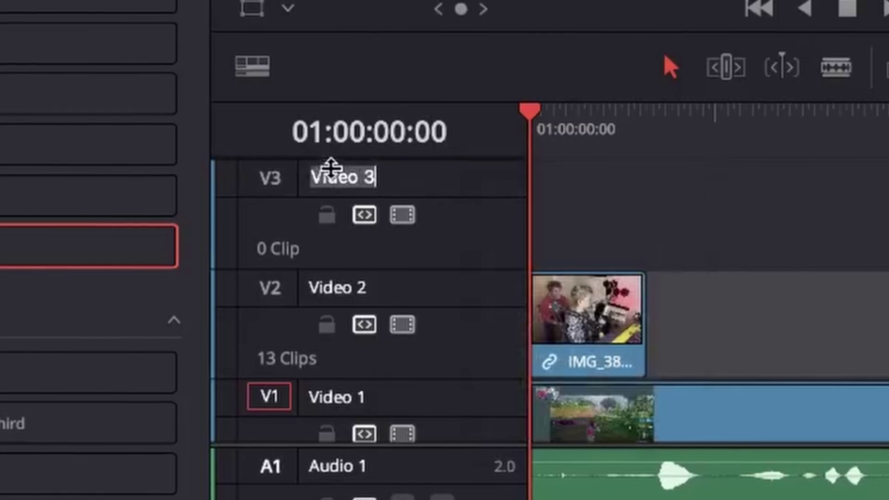
{"action": "type", "text": "Subtitle Track"}
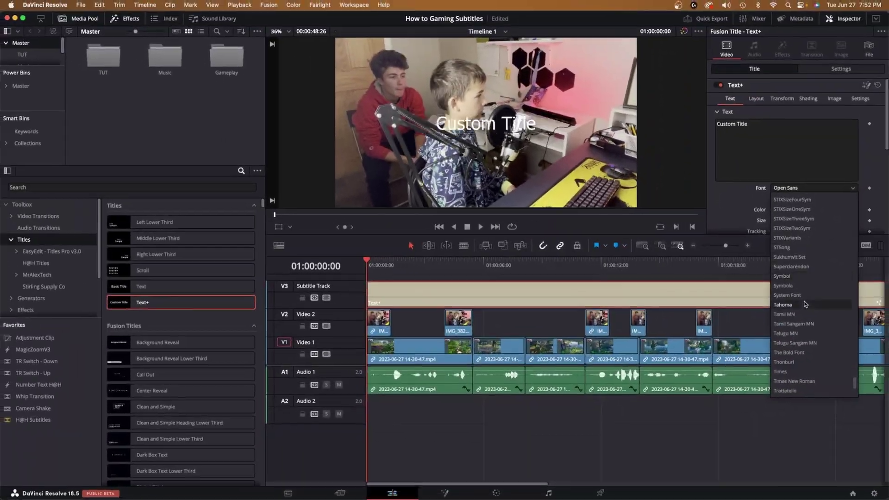
Step: Set the title to The Bold Font at size 0.0743 and move it lower in the frame
{"action": "left_click", "coordinate": [857, 259]}
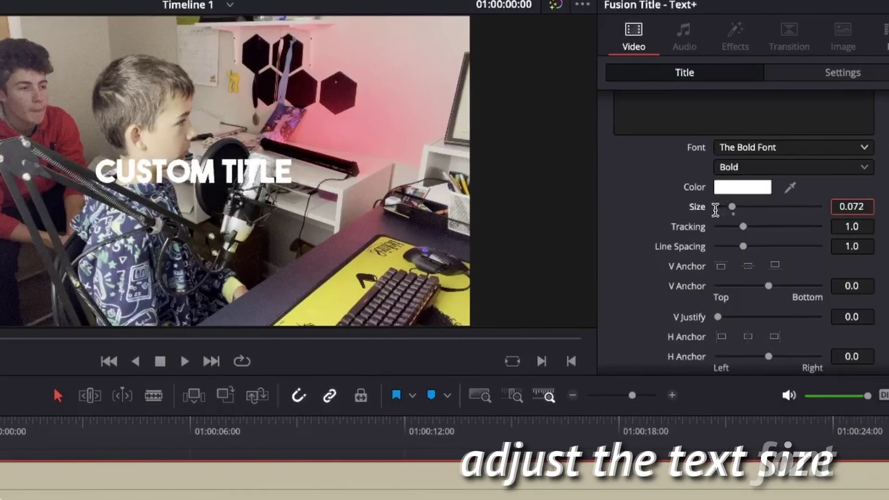
{"action": "left_click_drag", "start_coordinate": [716, 207], "coordinate": [808, 210]}
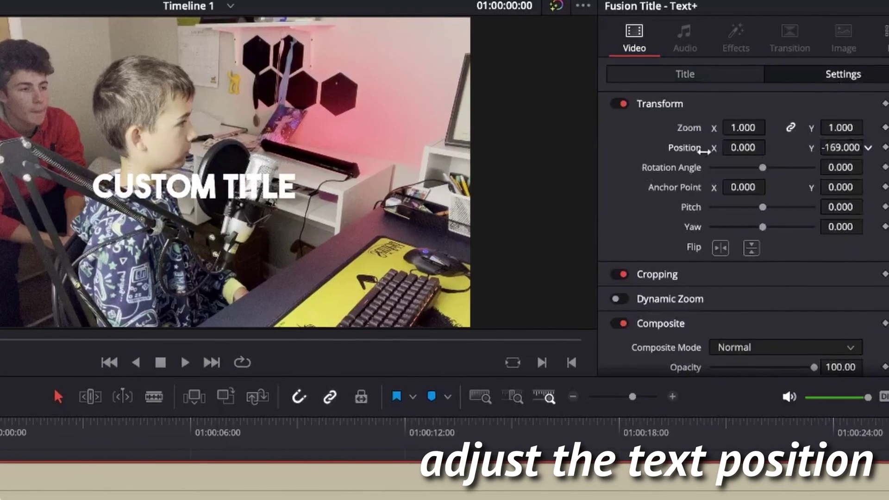
{"action": "left_click_drag", "start_coordinate": [703, 152], "coordinate": [198, 162]}
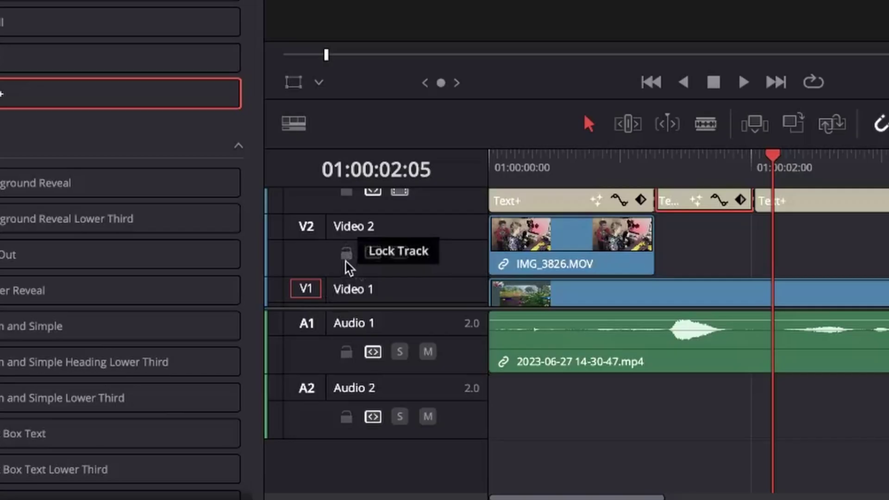
Step: Lock the V2, V1 and A1 tracks below the subtitle track
{"action": "left_click", "coordinate": [347, 254]}
{"action": "scroll", "coordinate": [347, 267], "scroll_direction": "down", "scroll_amount": 1}
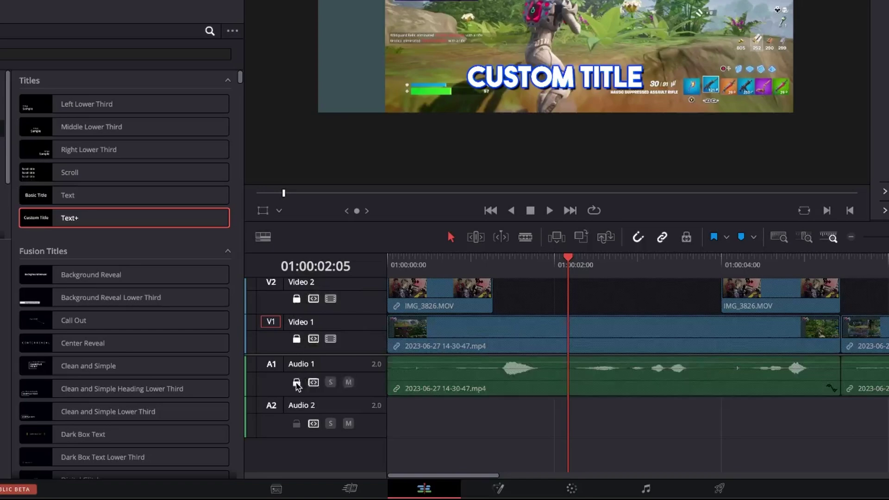
{"action": "scroll", "coordinate": [652, 324], "scroll_direction": "up", "scroll_amount": 1}
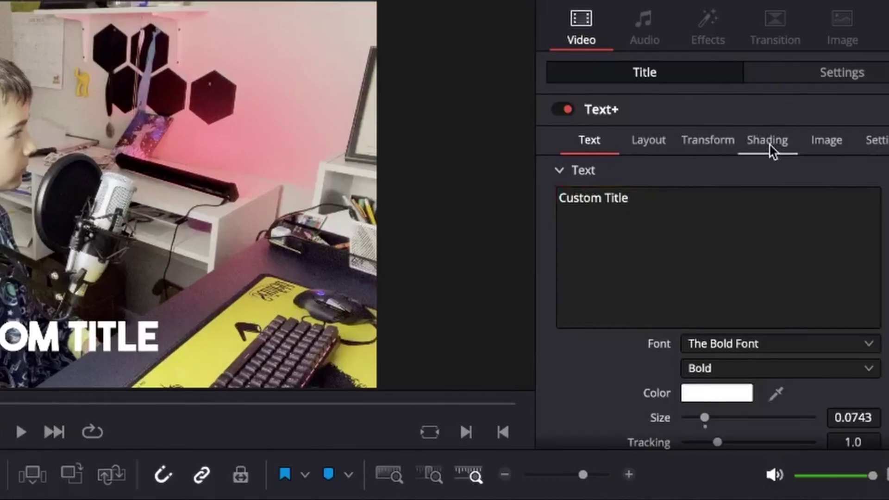
Step: Enable Shading element 2 as a title outline with thickness 0.0441
{"action": "left_click", "coordinate": [808, 102]}
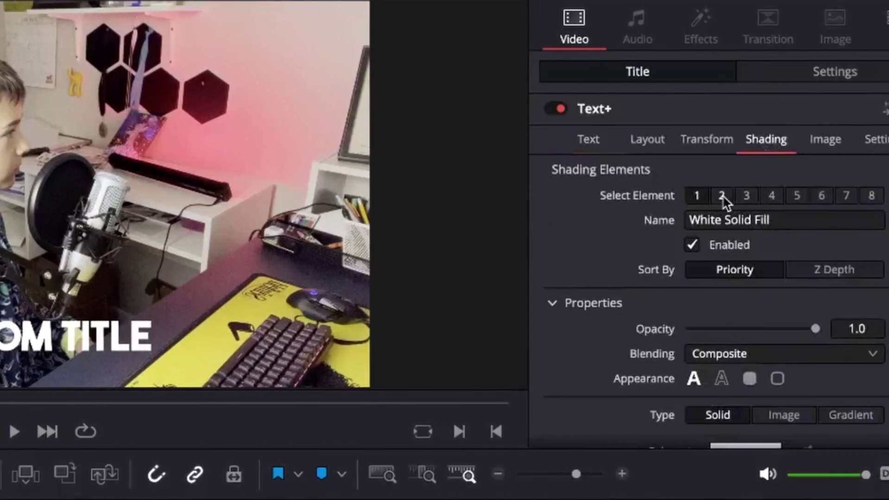
{"action": "left_click", "coordinate": [789, 122]}
{"action": "left_click", "coordinate": [695, 244]}
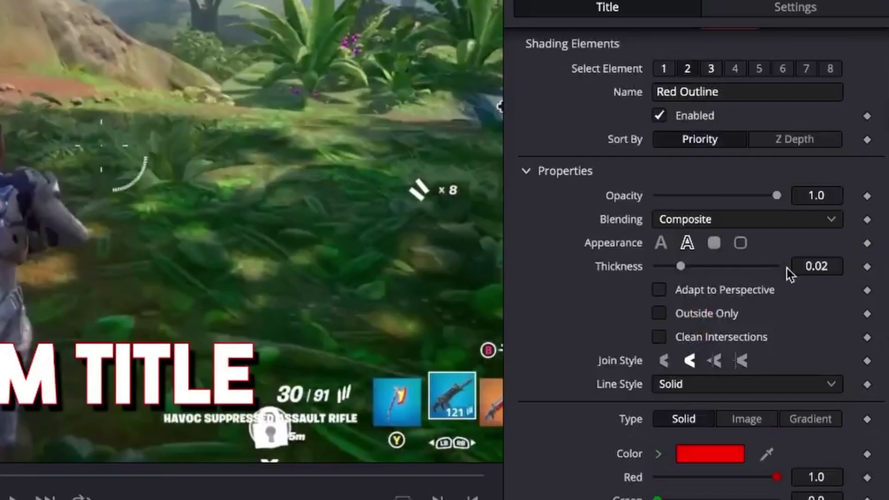
{"action": "left_click_drag", "start_coordinate": [672, 264], "coordinate": [715, 274]}
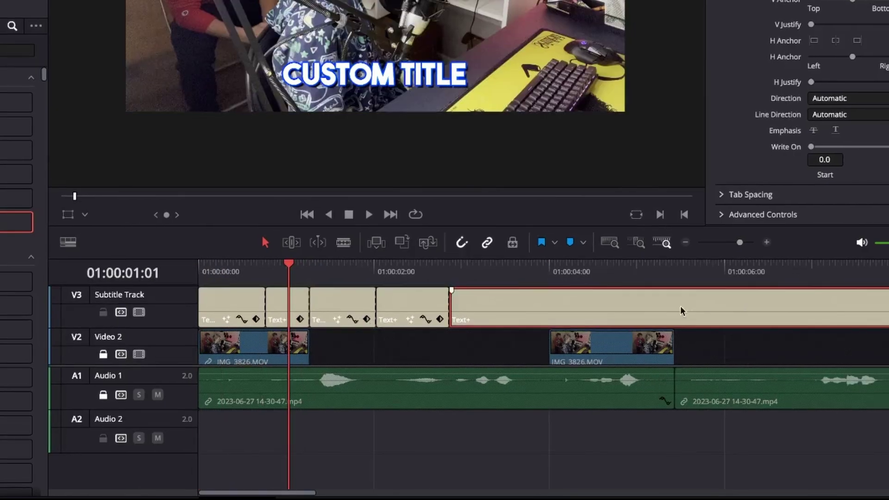
Step: Colour-code the long Text+ clip navy blue on the timeline
{"action": "right_click", "coordinate": [596, 303]}
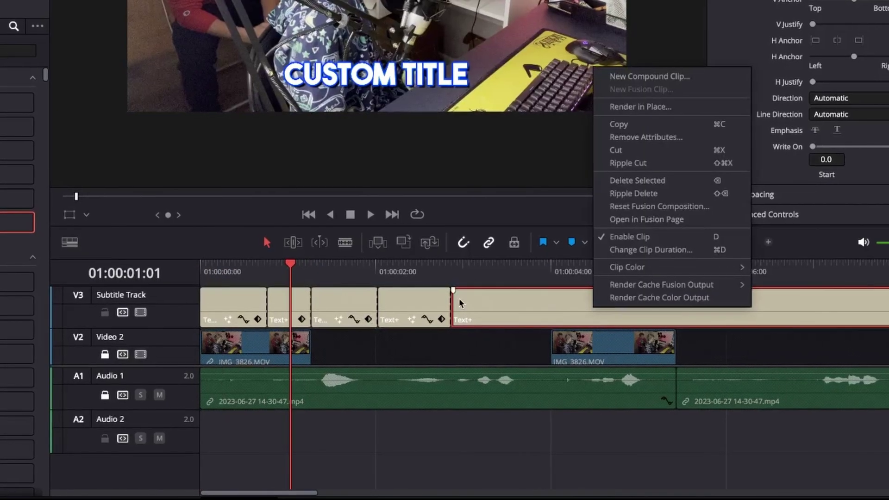
{"action": "left_click", "coordinate": [459, 303]}
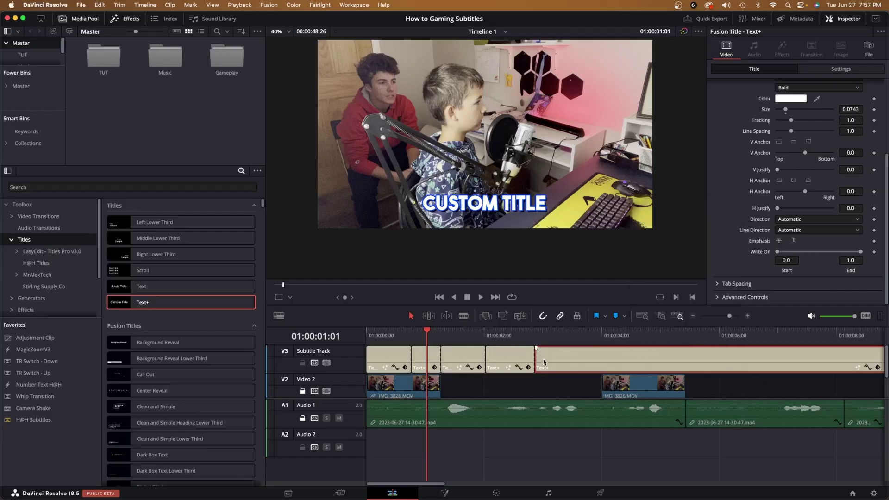
{"action": "right_click", "coordinate": [587, 353]}
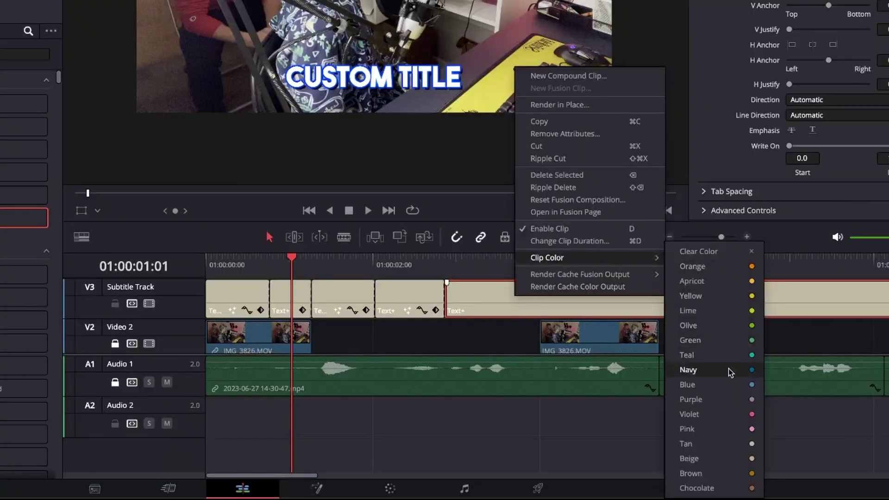
{"action": "left_click", "coordinate": [735, 410]}
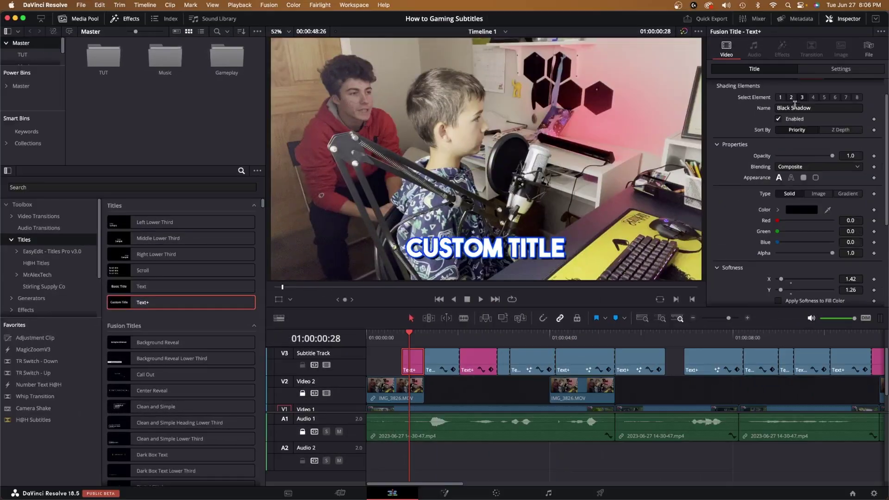
Step: Change the outline colour and extend the end of a Text+ clip on the subtitle track
{"action": "scroll", "coordinate": [802, 118], "scroll_direction": "down", "scroll_amount": 5}
{"action": "left_click", "coordinate": [794, 196]}
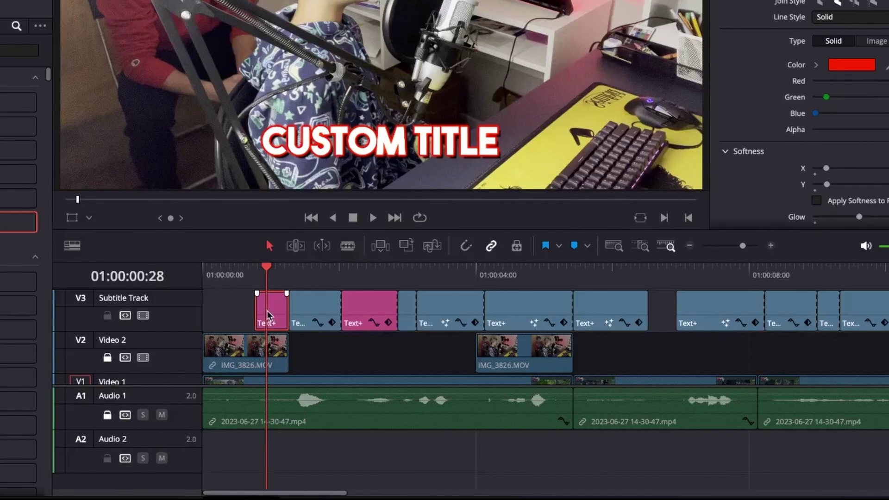
{"action": "left_click_drag", "start_coordinate": [413, 361], "coordinate": [463, 363]}
{"action": "left_click_drag", "start_coordinate": [341, 313], "coordinate": [386, 353]}
{"action": "left_click_drag", "start_coordinate": [435, 291], "coordinate": [436, 291]}
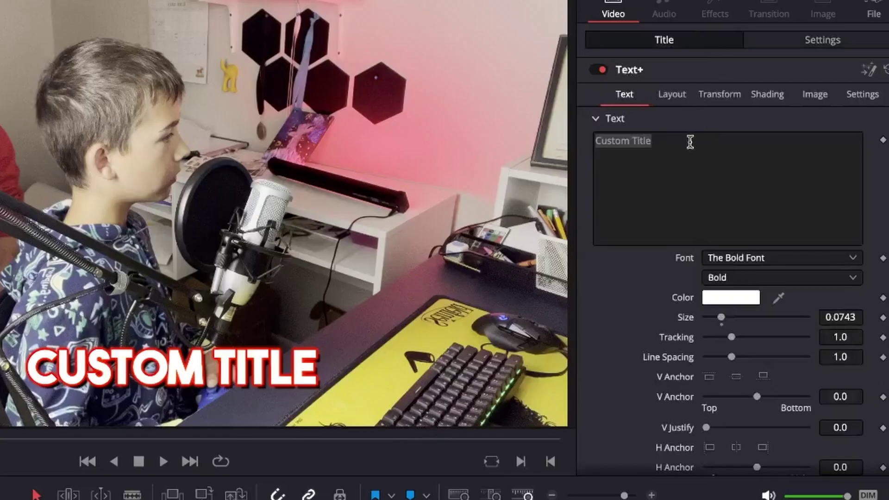
Step: Replace the 'Custom Title' placeholder text with subtitle words like 'OHHHHH' and 'THERE 2X'
{"action": "type", "text": "*"}
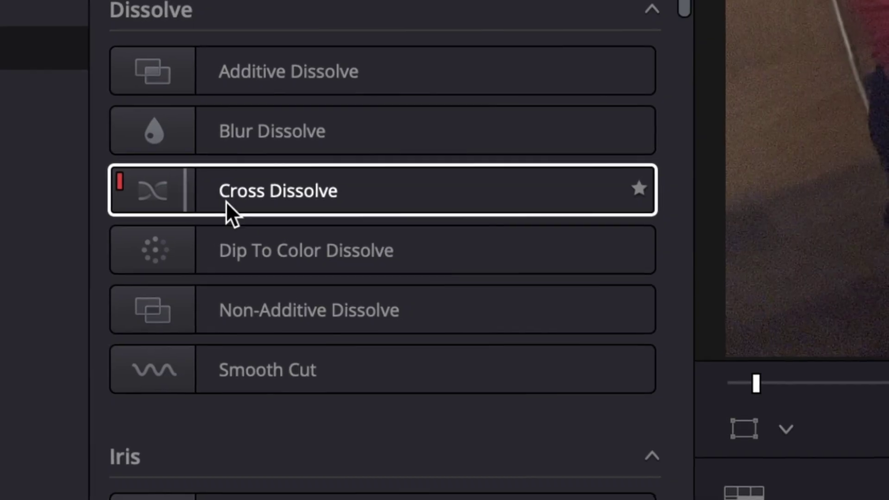
Step: Add a Cross Dissolve to the first subtitle clip's start, adjust its length, and set Transition Curve to 0
{"action": "left_click_drag", "start_coordinate": [174, 186], "coordinate": [511, 385]}
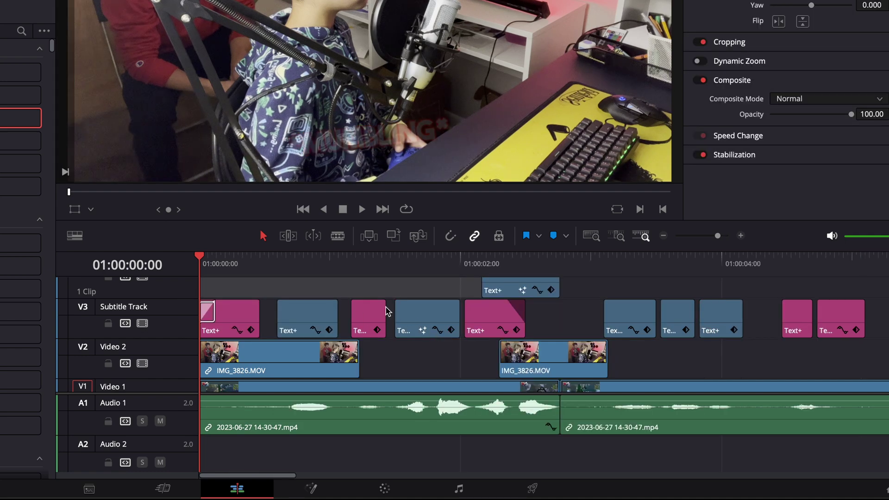
{"action": "scroll", "coordinate": [324, 301], "scroll_direction": "up", "scroll_amount": 3}
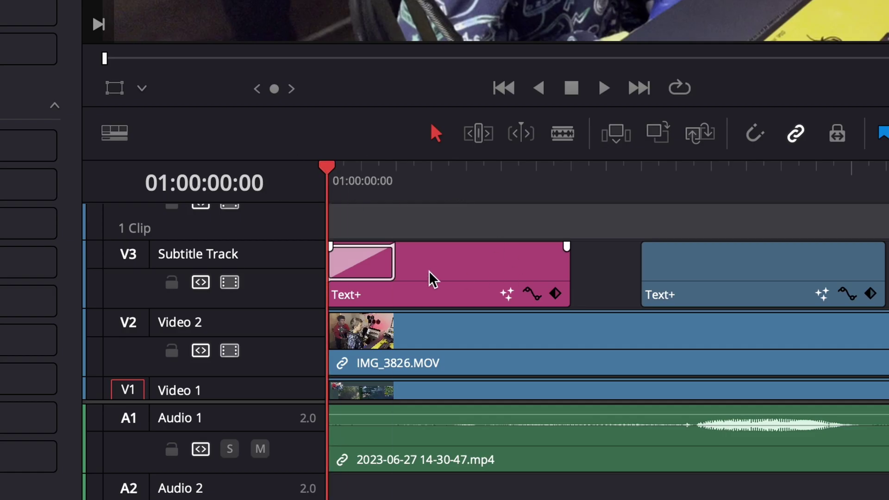
{"action": "mouse_move", "coordinate": [393, 264]}
{"action": "left_mouse_down"}
{"action": "mouse_move", "coordinate": [431, 264]}
{"action": "mouse_move", "coordinate": [399, 258]}
{"action": "left_mouse_up"}
{"action": "key", "text": "space"}
{"action": "left_click", "coordinate": [341, 185]}
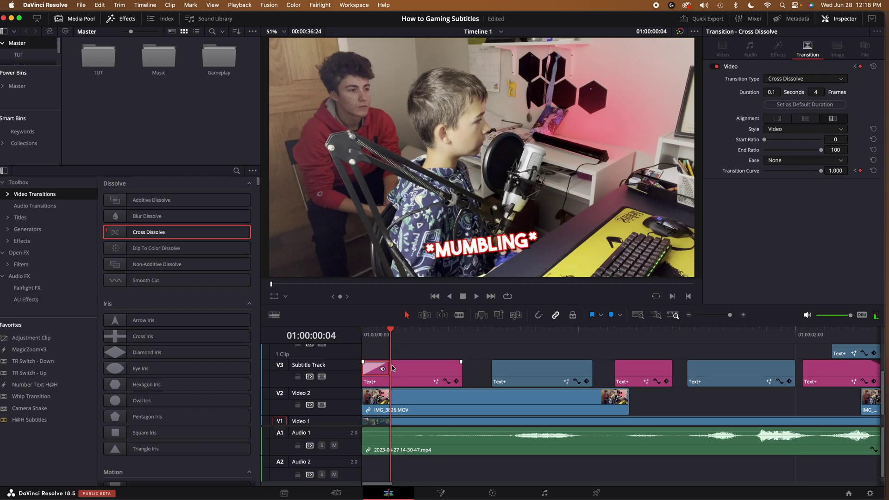
{"action": "key", "text": "Home"}
{"action": "key", "text": "super+equal"}
Step: Convert the dissolve to a Fusion Cross Dissolve and open it in the Fusion page
{"action": "right_click", "coordinate": [399, 366]}
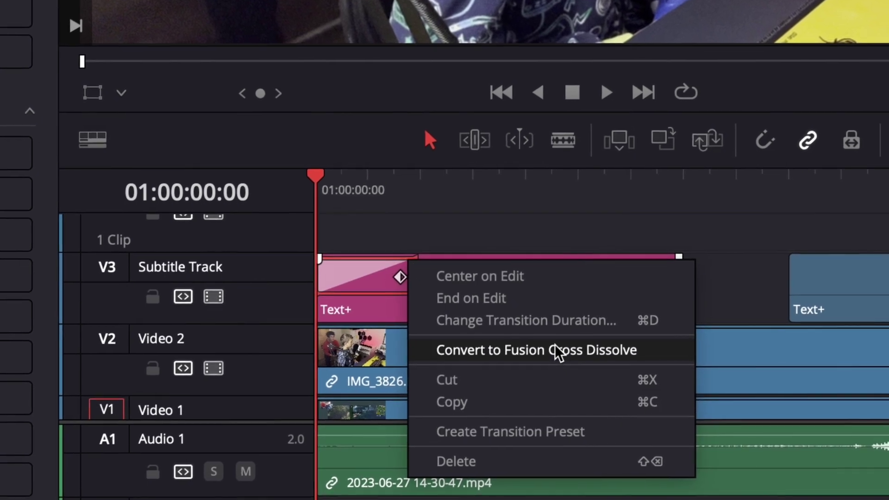
{"action": "left_click", "coordinate": [559, 350]}
{"action": "right_click", "coordinate": [399, 277]}
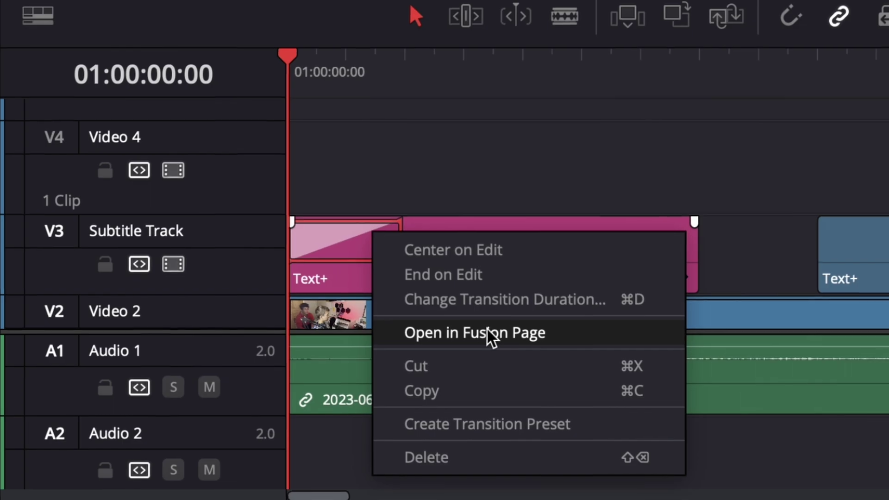
{"action": "left_click", "coordinate": [433, 427]}
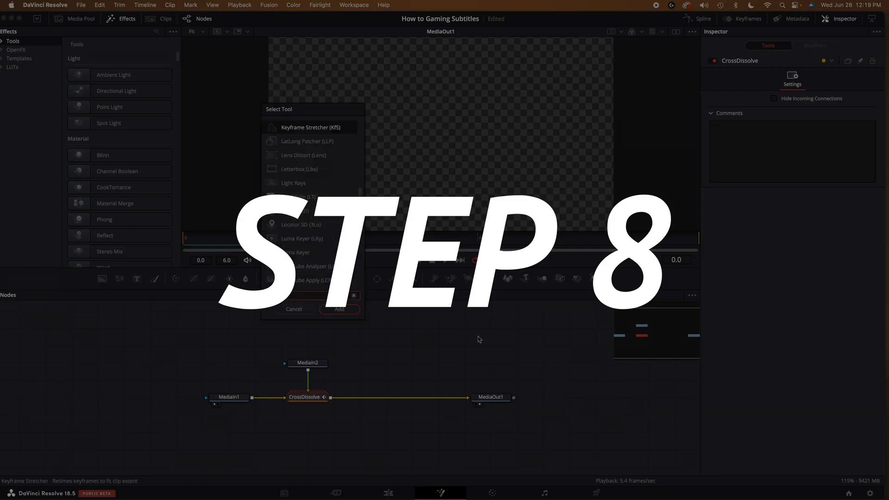
Step: Add a Transform node after the dissolve and keyframe a slightly smaller starting Size
{"action": "type", "text": "xf"}
{"action": "key", "text": "Return"}
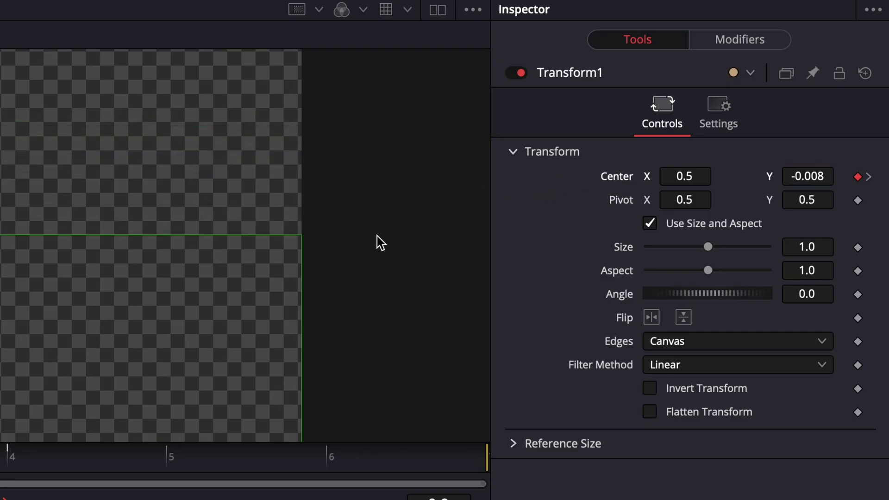
{"action": "left_click", "coordinate": [858, 247]}
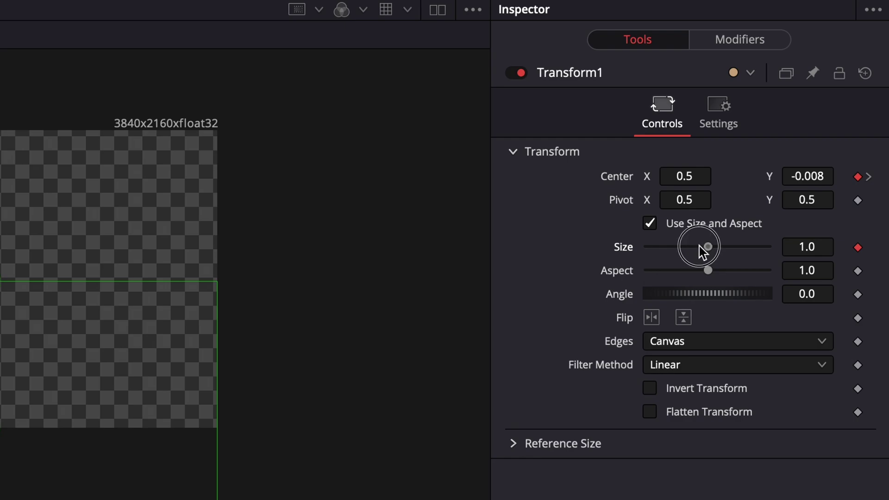
{"action": "left_click_drag", "start_coordinate": [679, 247], "coordinate": [675, 247]}
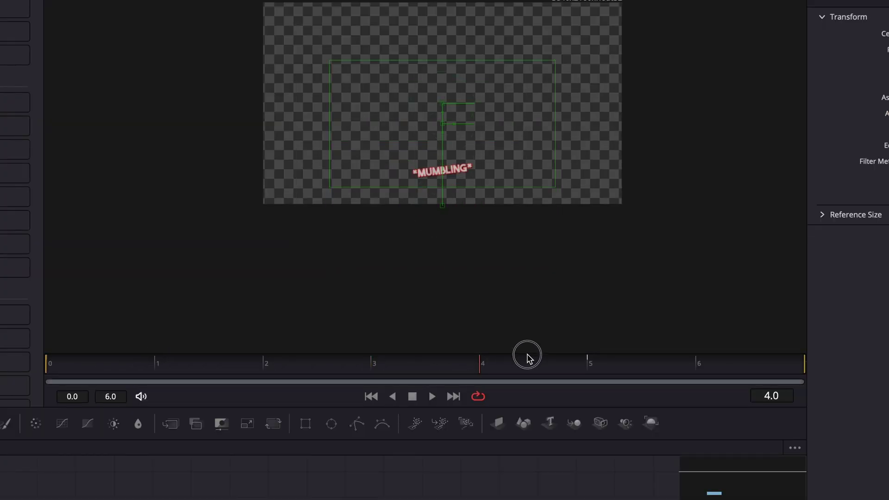
Step: Keyframe Size 1.25 and a raised Center Y at frame 5, then preview the animation
{"action": "left_click", "coordinate": [583, 361]}
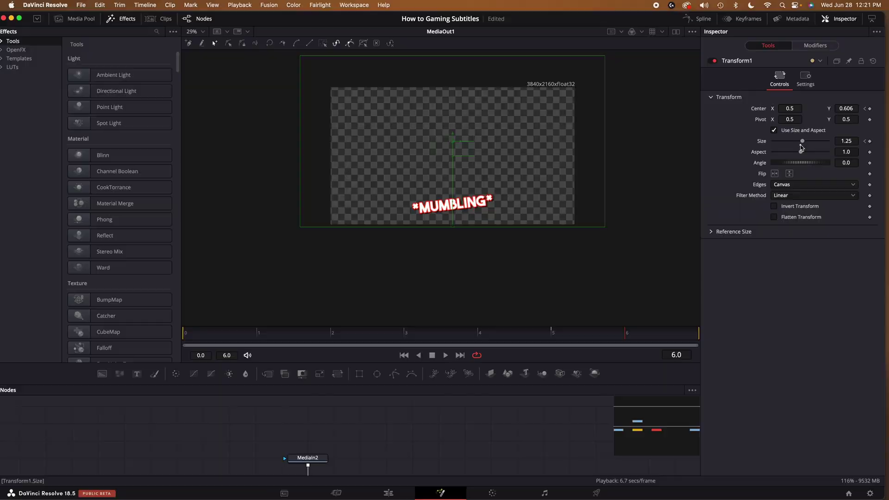
{"action": "double_click", "coordinate": [803, 142]}
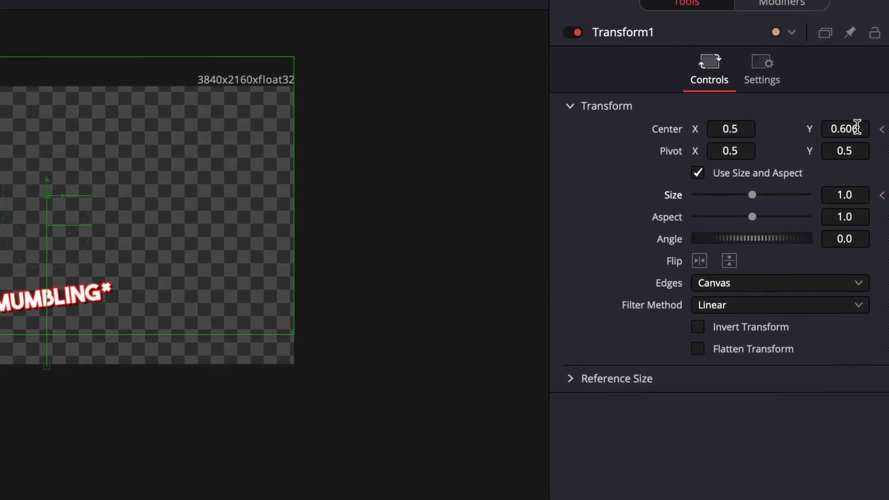
{"action": "double_click", "coordinate": [855, 129]}
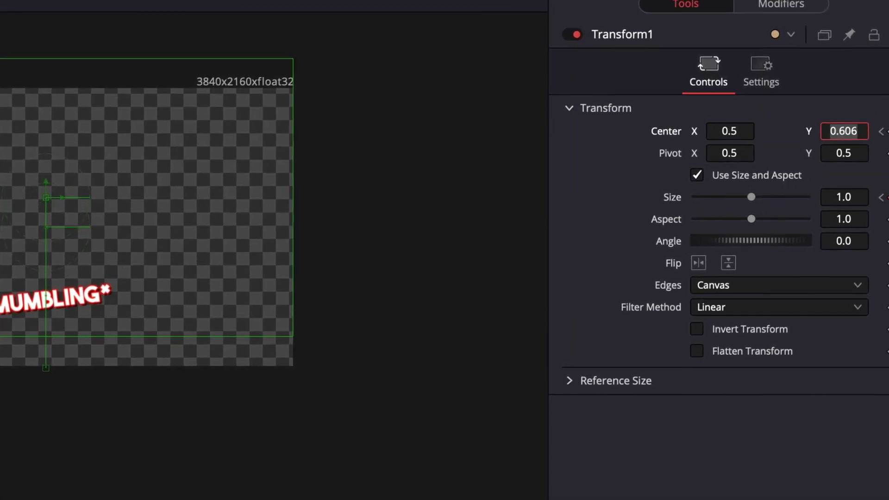
{"action": "left_click", "coordinate": [540, 339]}
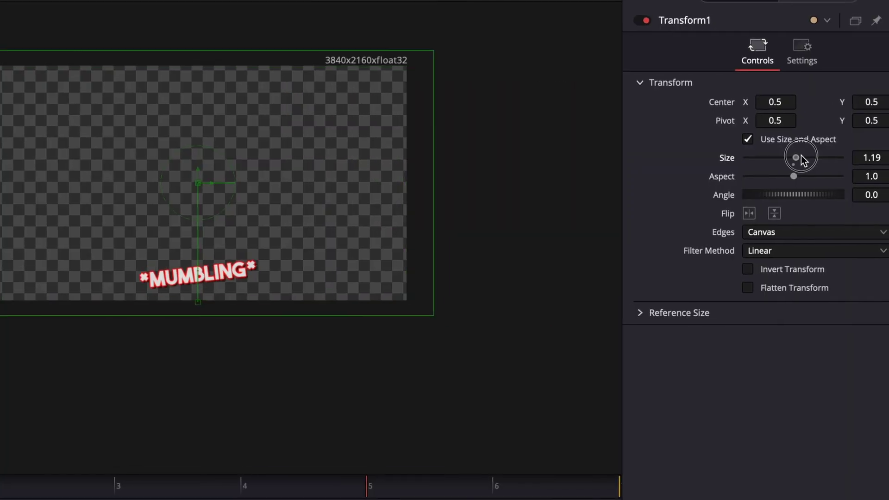
{"action": "left_click_drag", "start_coordinate": [801, 154], "coordinate": [794, 155]}
{"action": "left_click_drag", "start_coordinate": [873, 102], "coordinate": [185, 80]}
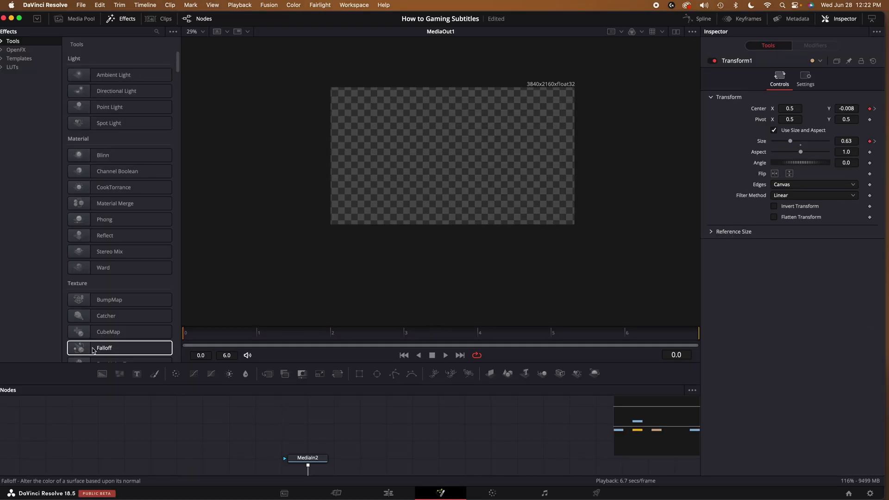
{"action": "key", "text": "space"}
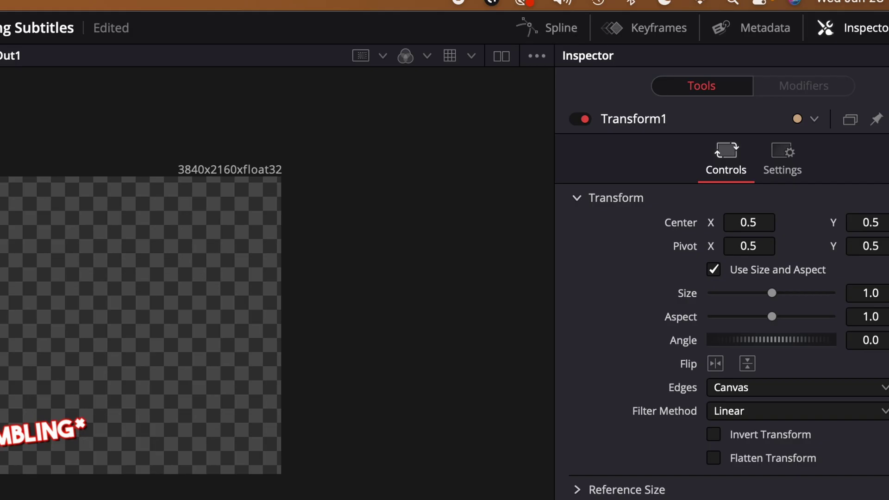
Step: Smooth all Transform1 Size and position keyframes in the Spline panel, then return the playhead to 0
{"action": "left_click", "coordinate": [547, 31]}
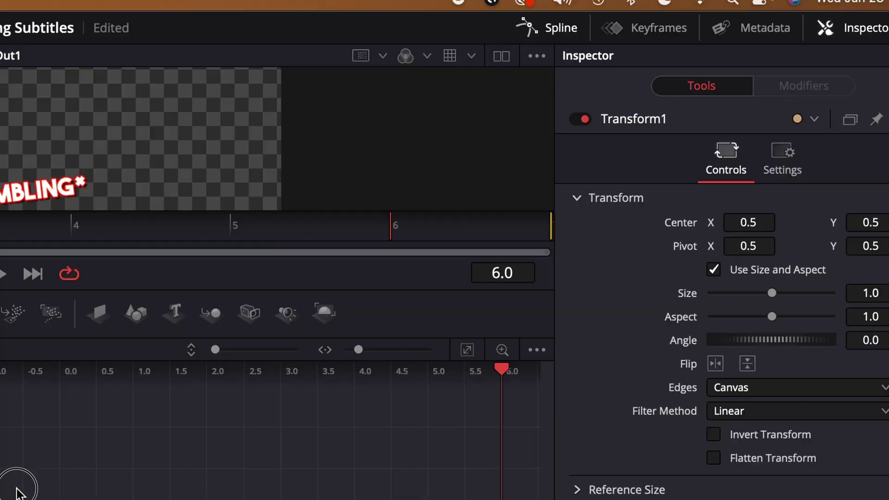
{"action": "left_click_drag", "start_coordinate": [16, 489], "coordinate": [772, 433]}
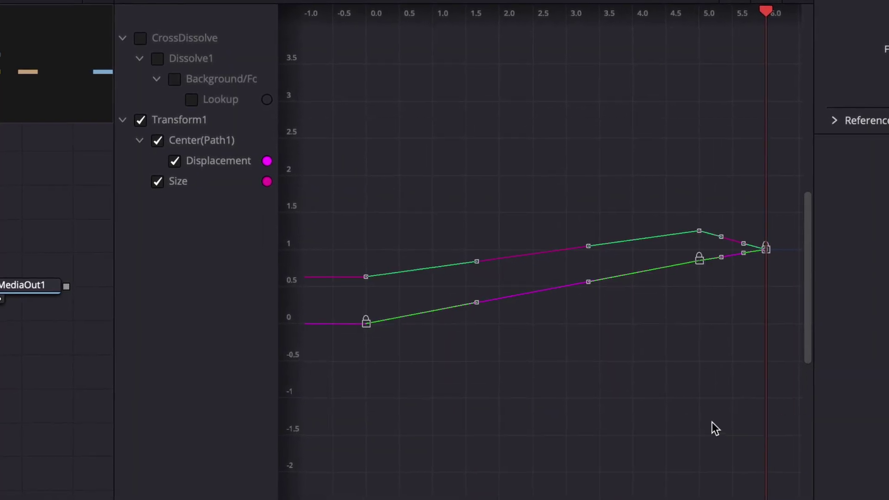
{"action": "key", "text": "s"}
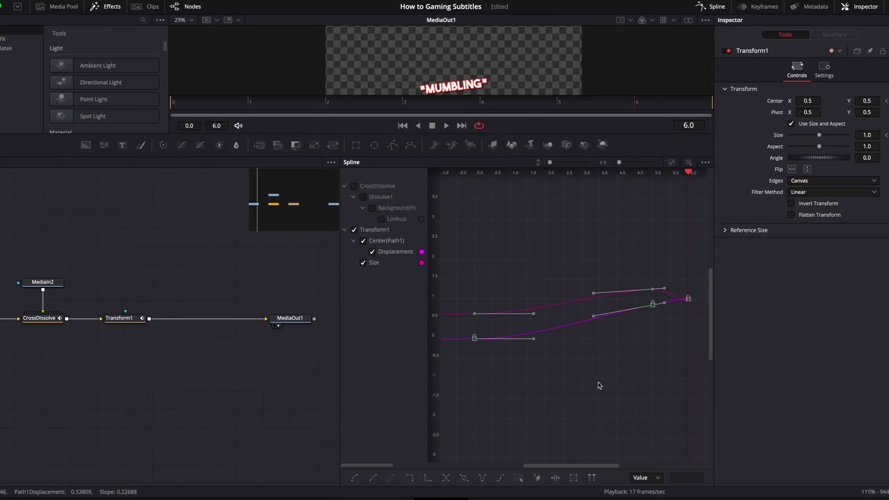
{"action": "left_click", "coordinate": [599, 385]}
{"action": "left_click", "coordinate": [688, 174]}
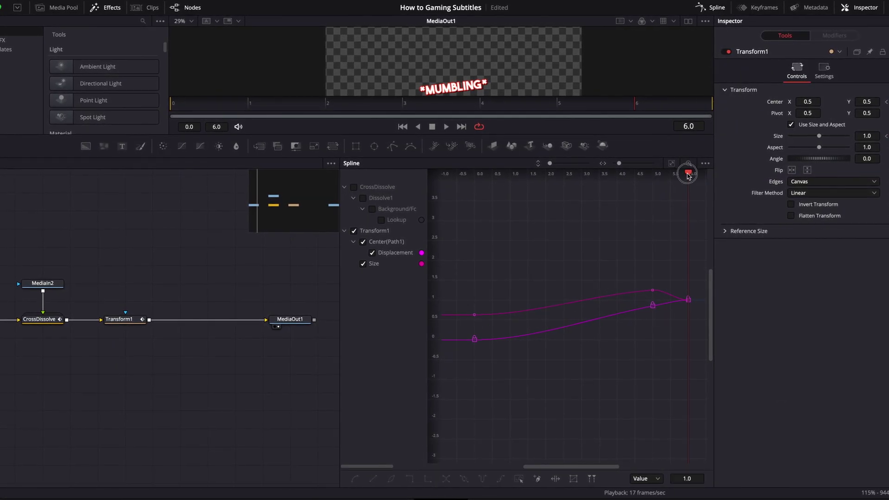
{"action": "left_click_drag", "start_coordinate": [688, 174], "coordinate": [618, 176]}
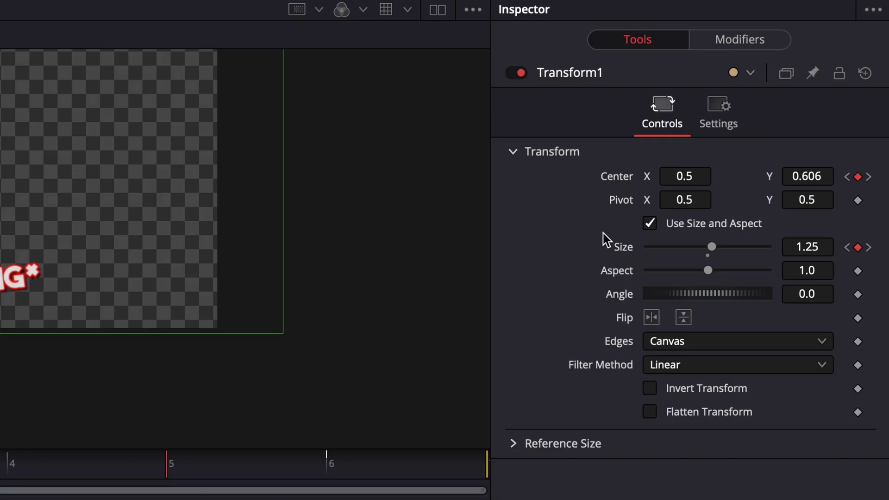
Step: Tick Motion Blur in Transform1's Settings tab and set Quality to 12
{"action": "left_click", "coordinate": [723, 121]}
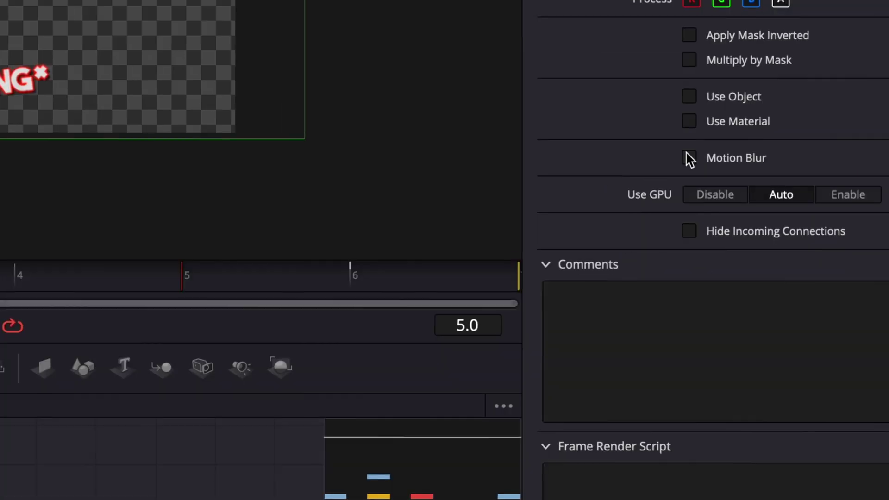
{"action": "left_click", "coordinate": [649, 352]}
{"action": "left_click", "coordinate": [865, 181]}
{"action": "type", "text": "12"}
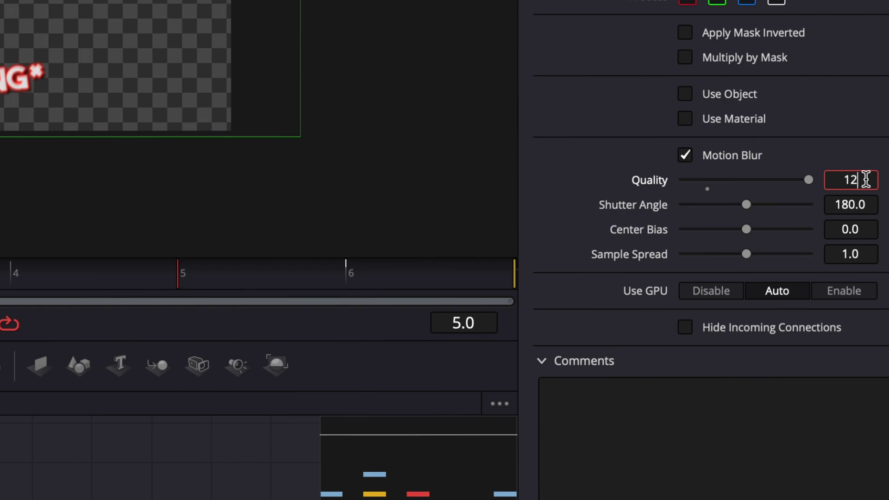
{"action": "key", "text": "Tab"}
{"action": "left_click", "coordinate": [349, 238]}
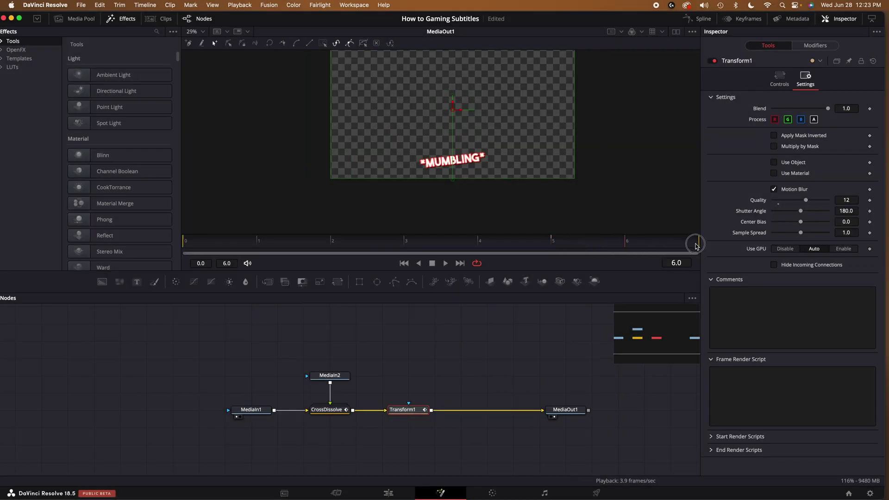
{"action": "scroll", "coordinate": [420, 378], "scroll_direction": "right", "scroll_amount": 3}
Step: Shift MediaOut1 right and insert a Keyframe Stretcher node after Transform1
{"action": "left_click_drag", "start_coordinate": [487, 402], "coordinate": [514, 402]}
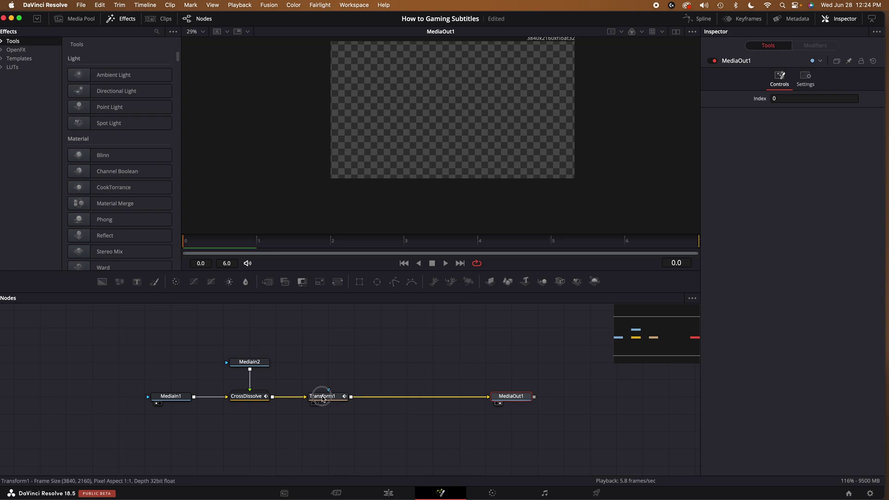
{"action": "left_click", "coordinate": [323, 397]}
{"action": "key", "text": "shift+space"}
{"action": "type", "text": "k"}
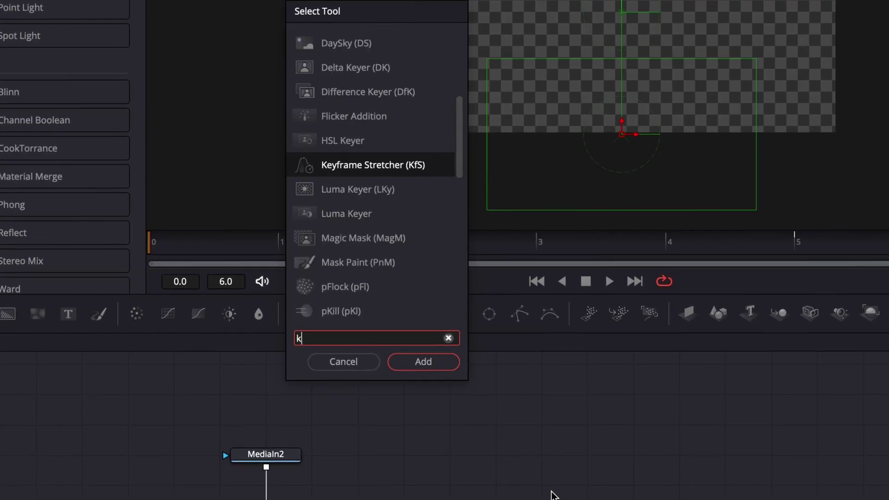
{"action": "type", "text": "ey"}
{"action": "key", "text": "Return"}
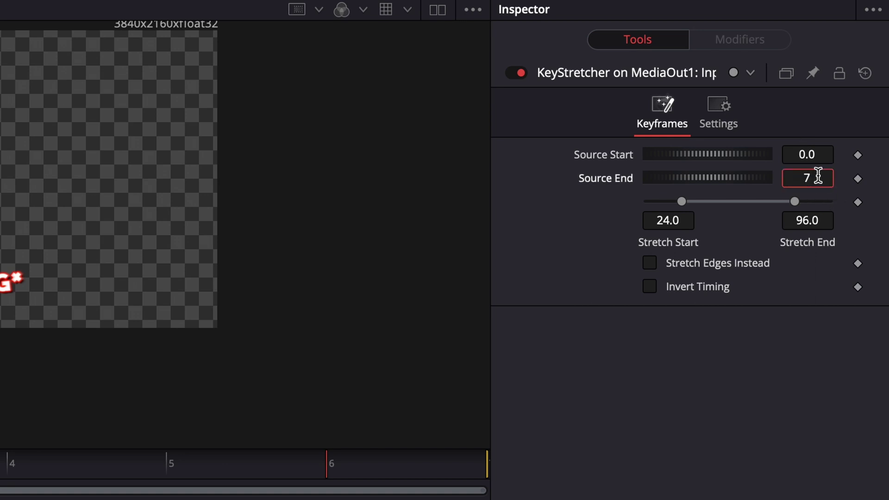
Step: Set the Keyframe Stretcher's Source End to 7 and Stretch End to 6
{"action": "left_click", "coordinate": [818, 176]}
{"action": "type", "text": "7"}
{"action": "key", "text": "Tab"}
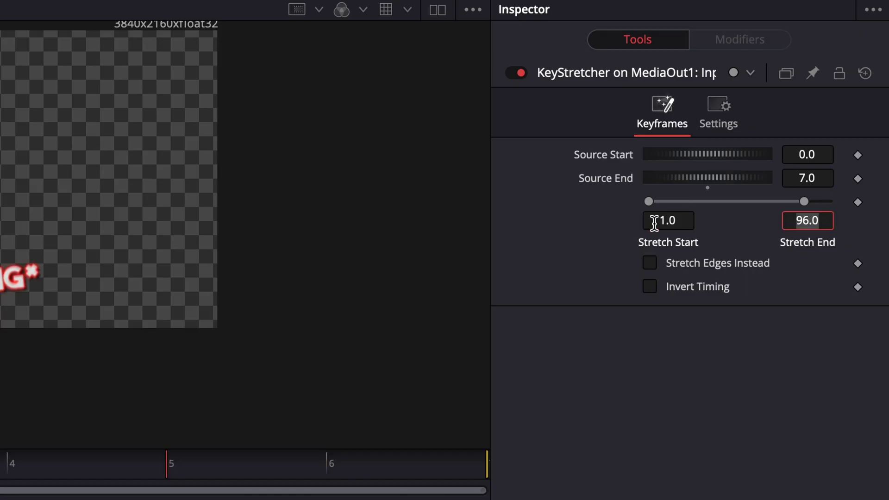
{"action": "left_click", "coordinate": [822, 213]}
{"action": "type", "text": "6"}
{"action": "key", "text": "Tab"}
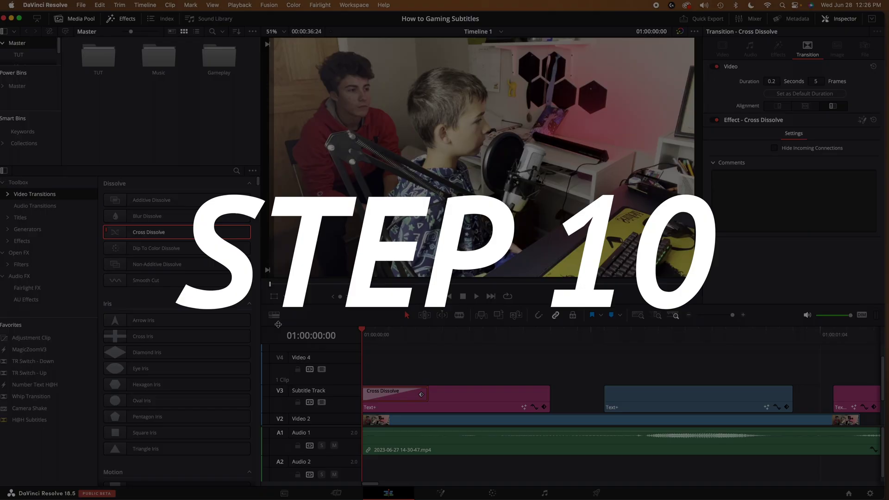
Step: Save the subtitle's Cross Dissolve as the transition preset 'Gaming Subtitle Transition'
{"action": "right_click", "coordinate": [419, 394]}
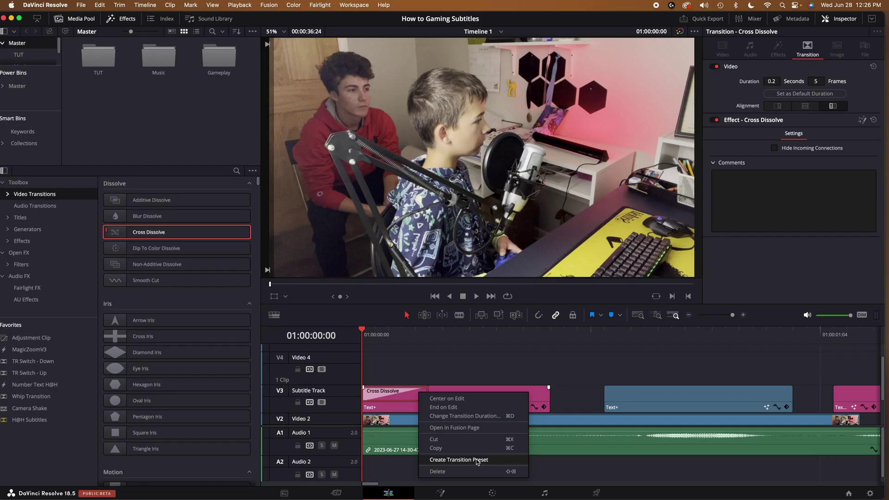
{"action": "left_click", "coordinate": [585, 443]}
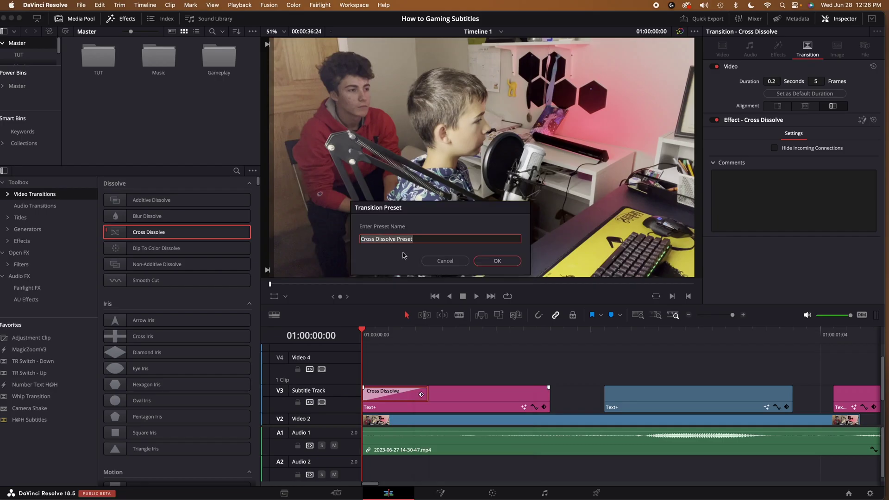
{"action": "type", "text": "Gaming Subtitle Transition"}
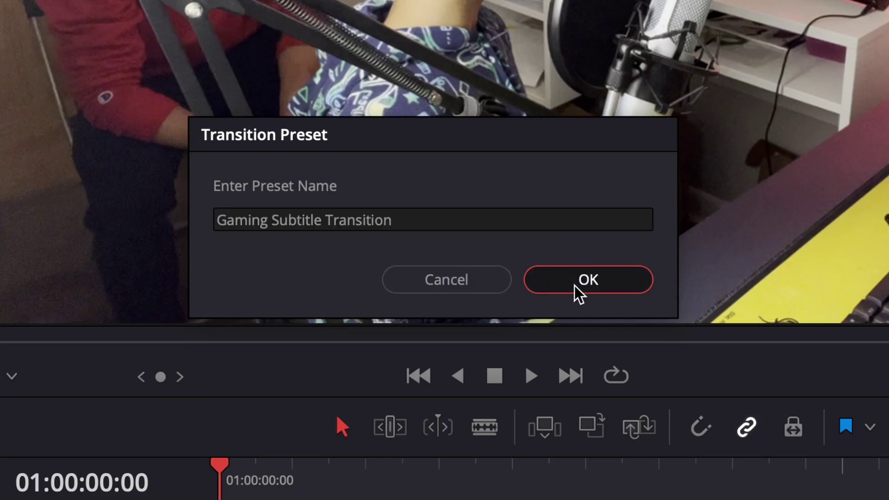
{"action": "left_click", "coordinate": [574, 286]}
Step: Favourite 'Gaming Subtitle Transition' and drop it onto the blue Text+ clip
{"action": "scroll", "coordinate": [284, 241], "scroll_direction": "down", "scroll_amount": 10}
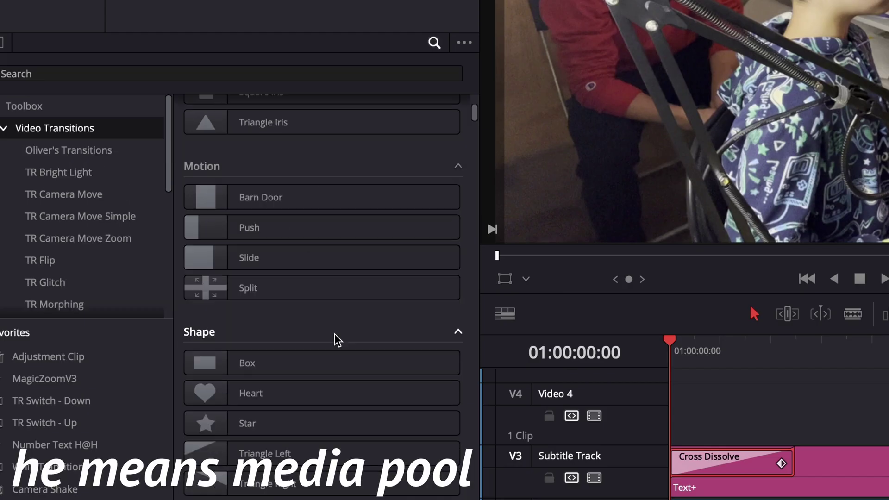
{"action": "scroll", "coordinate": [336, 340], "scroll_direction": "down", "scroll_amount": 8}
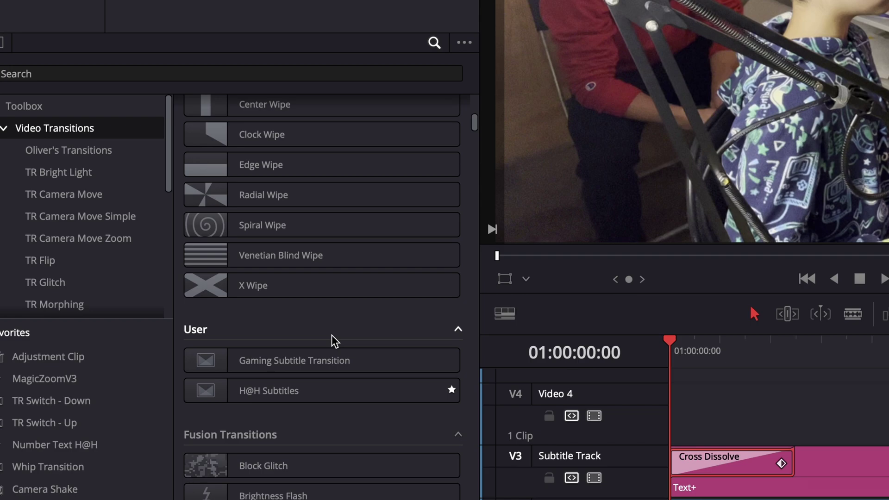
{"action": "scroll", "coordinate": [345, 332], "scroll_direction": "up", "scroll_amount": 3}
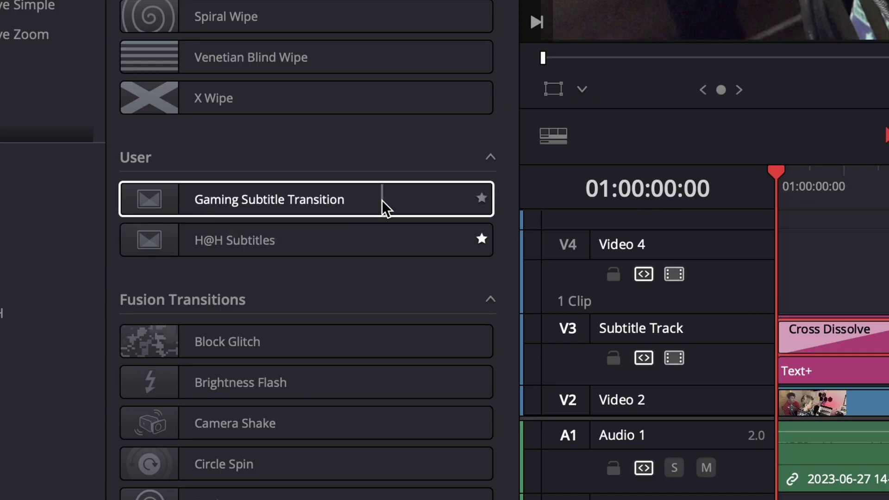
{"action": "left_click", "coordinate": [481, 198]}
{"action": "left_click_drag", "start_coordinate": [12, 391], "coordinate": [888, 383]}
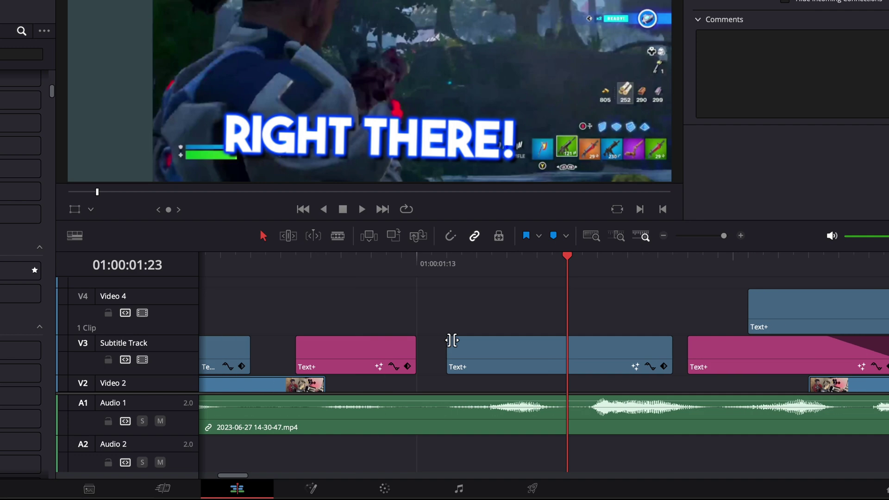
Step: Add the Cross Dissolve to the next pink Text+ clip, then review from 01:00:01:04
{"action": "scroll", "coordinate": [540, 388], "scroll_direction": "left", "scroll_amount": 5}
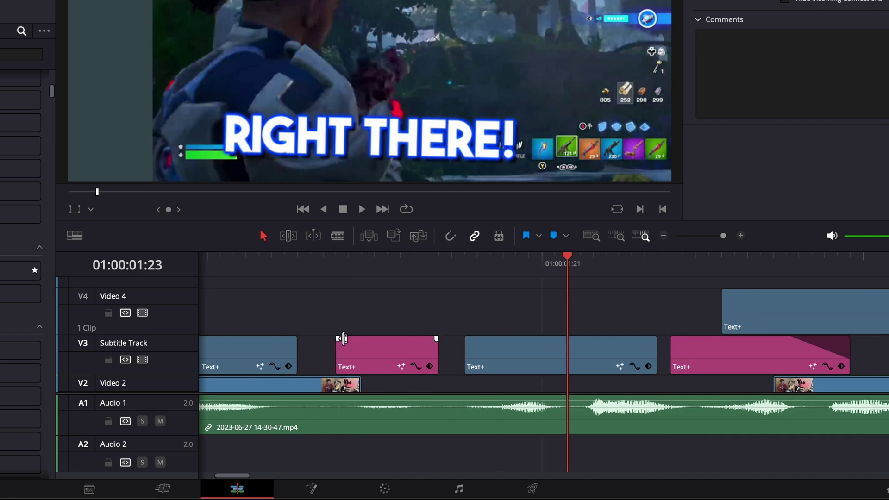
{"action": "left_click_drag", "start_coordinate": [278, 349], "coordinate": [521, 334]}
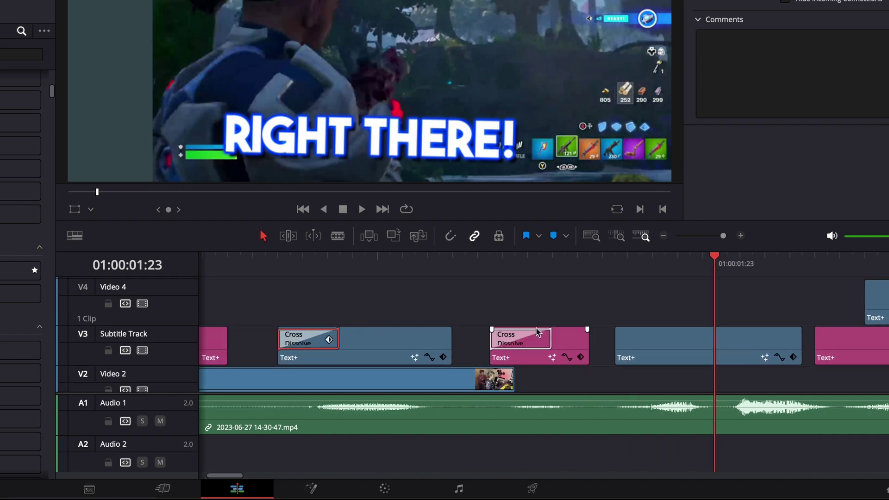
{"action": "left_click", "coordinate": [471, 255]}
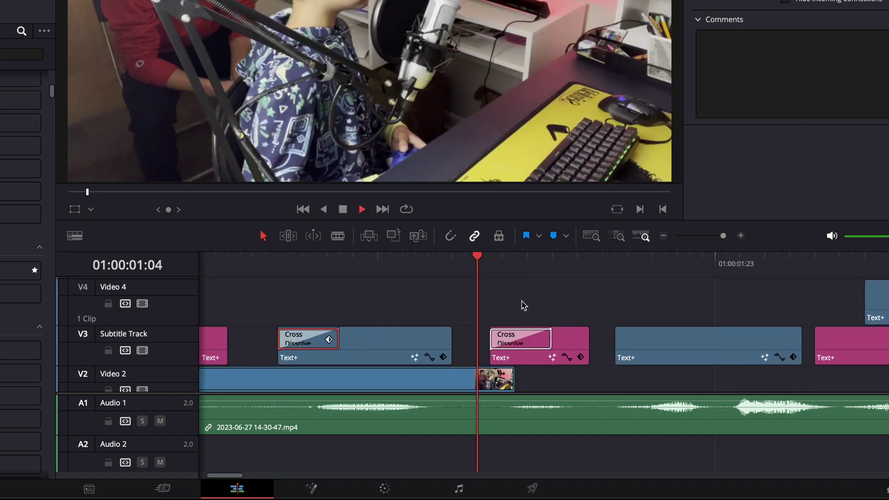